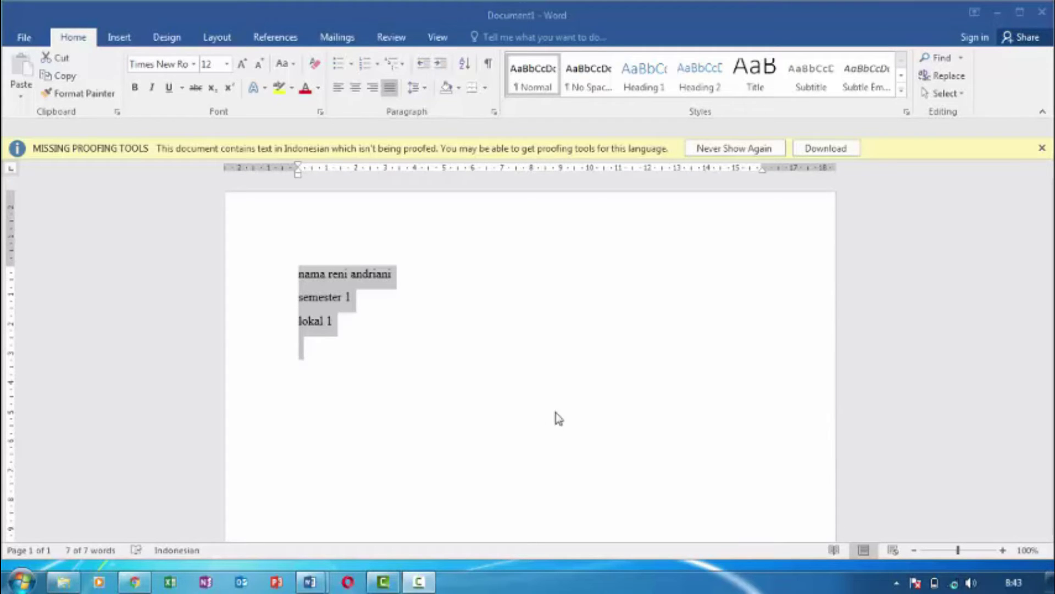
Format the first name line as Arial Black, size 28, bold
{"action": "left_click", "coordinate": [297, 277]}
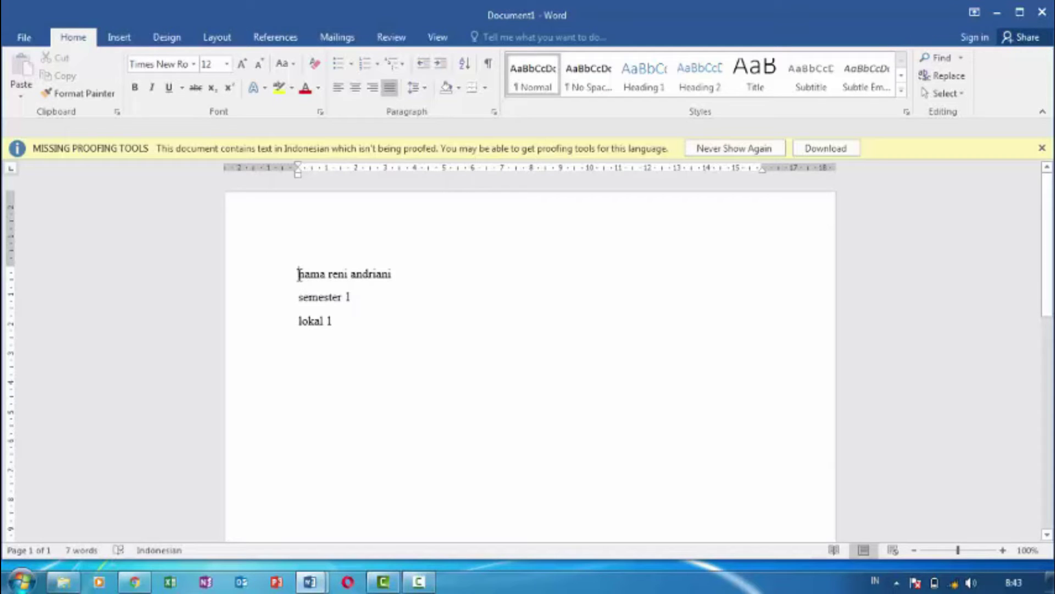
{"action": "key", "text": "shift+Right"}
{"action": "key", "text": "shift+Right"}
{"action": "key", "text": "shift+Right"}
{"action": "key", "text": "shift+Right"}
{"action": "key", "text": "shift+Right"}
{"action": "key", "text": "shift+Right"}
{"action": "key", "text": "shift+Right"}
{"action": "key", "text": "shift+Right"}
{"action": "key", "text": "shift+Right"}
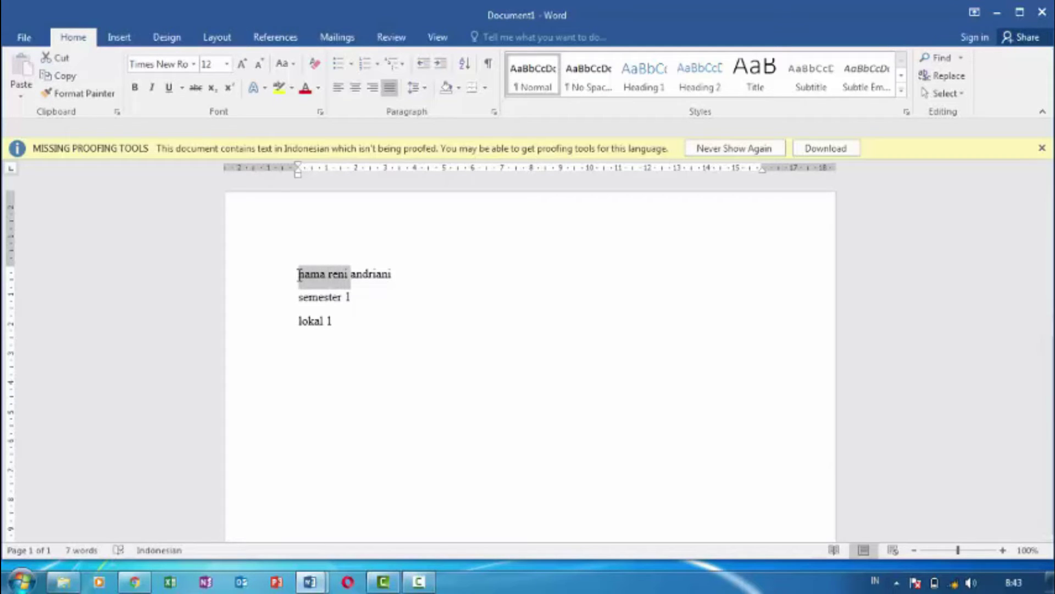
{"action": "key", "text": "shift+Right"}
{"action": "key", "text": "shift+Right"}
{"action": "key", "text": "shift+Right"}
{"action": "key", "text": "shift+Right"}
{"action": "key", "text": "shift+Right"}
{"action": "key", "text": "shift+Right"}
{"action": "key", "text": "shift+Right"}
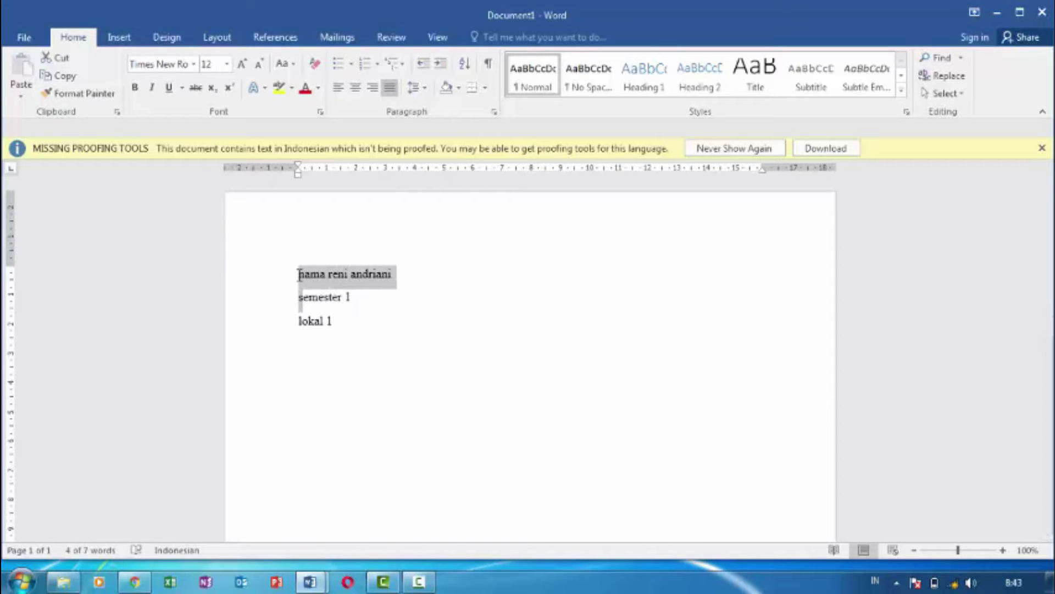
{"action": "key", "text": "shift+Left"}
{"action": "left_click", "coordinate": [194, 64]}
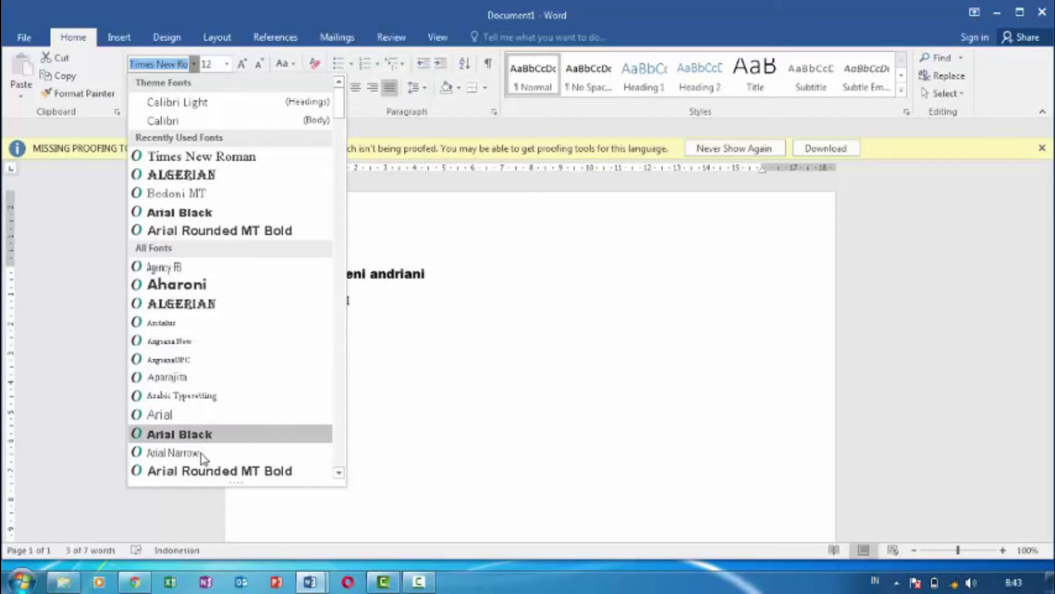
{"action": "left_click", "coordinate": [213, 437]}
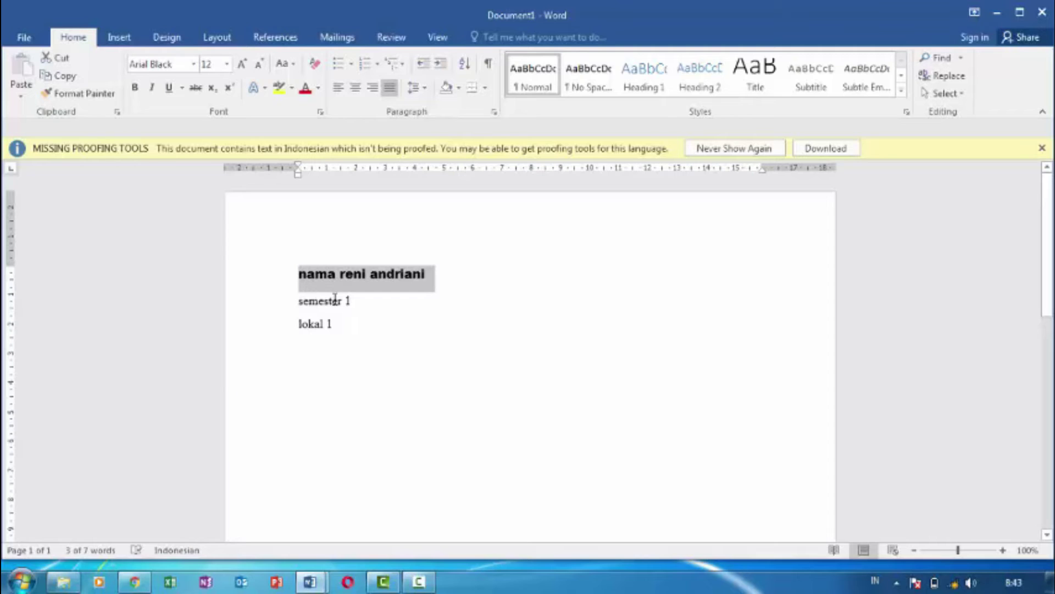
{"action": "left_click", "coordinate": [227, 64]}
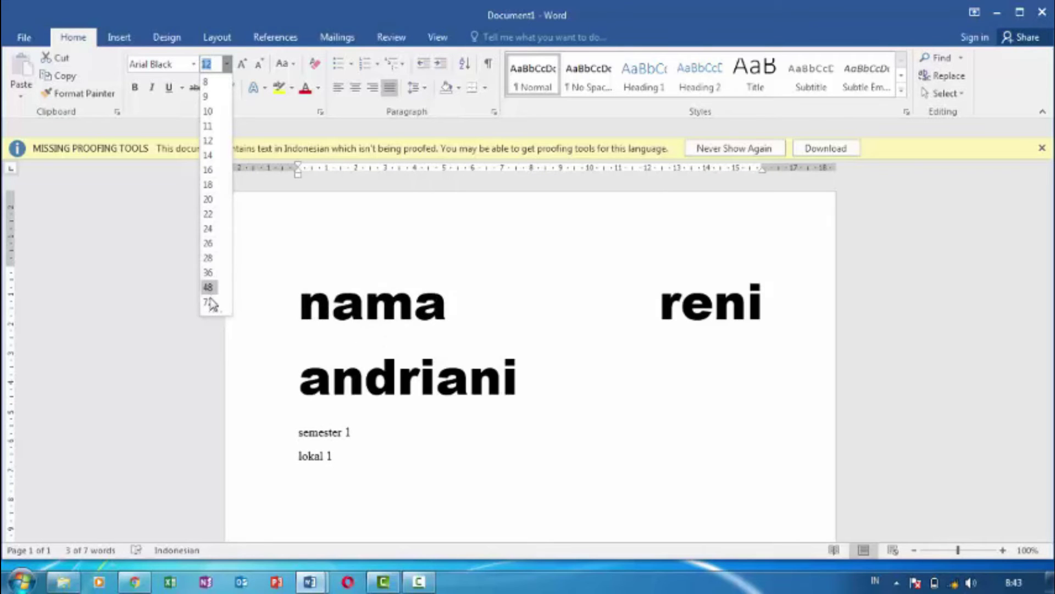
{"action": "left_click", "coordinate": [209, 258]}
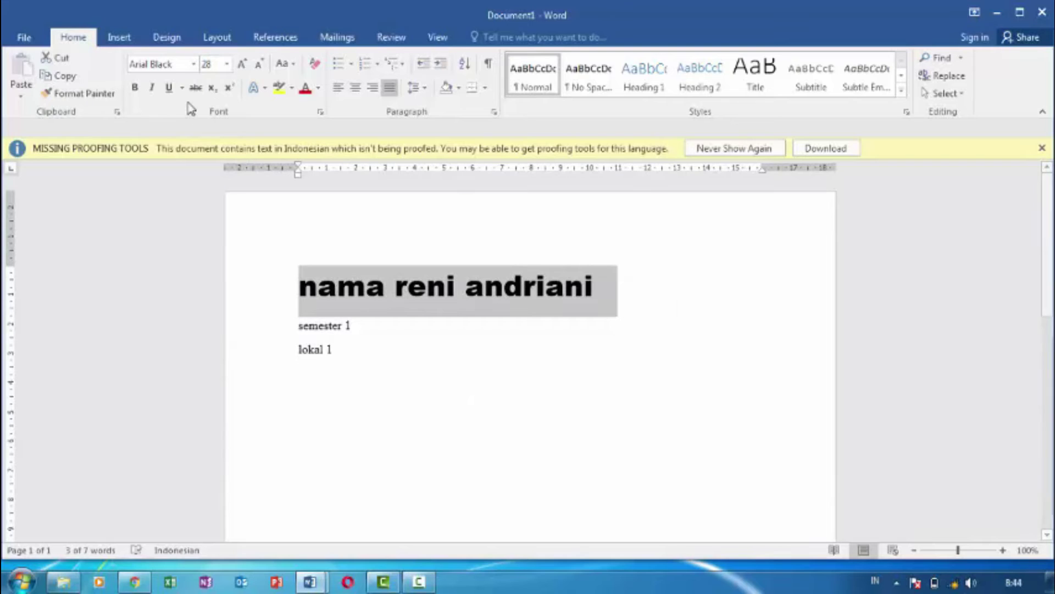
{"action": "left_click", "coordinate": [138, 92]}
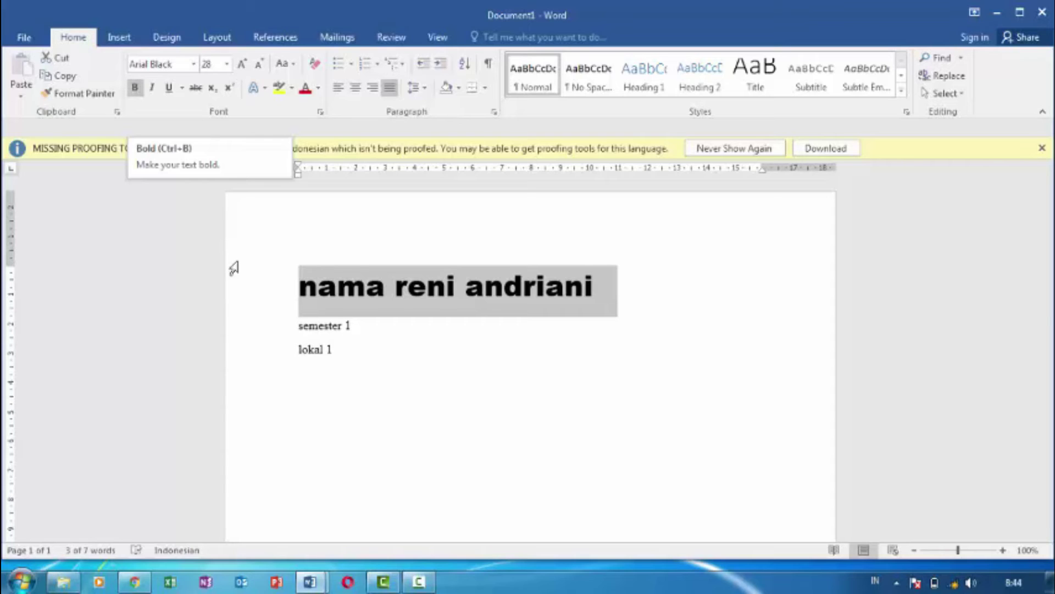
Select the second line, 'semester 1', and apply bold, italic and underline
{"action": "left_click", "coordinate": [298, 328]}
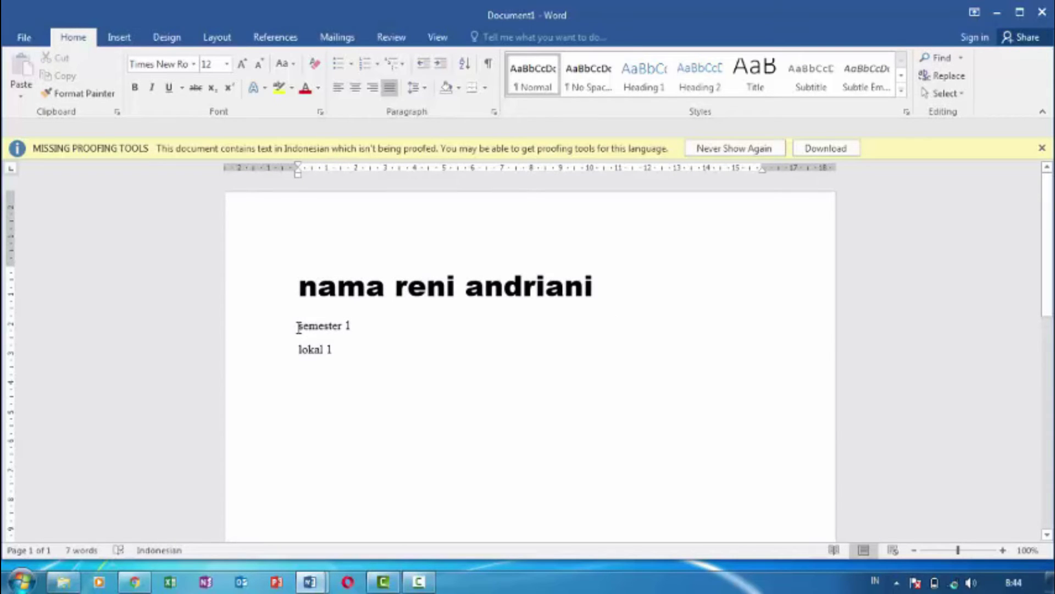
{"action": "key", "text": "shift+Right"}
{"action": "key", "text": "shift+Right"}
{"action": "key", "text": "shift+Right"}
{"action": "key", "text": "shift+Right"}
{"action": "key", "text": "shift+Right"}
{"action": "key", "text": "shift+Right"}
{"action": "key", "text": "shift+Right"}
{"action": "key", "text": "shift+Right"}
{"action": "key", "text": "shift+Right"}
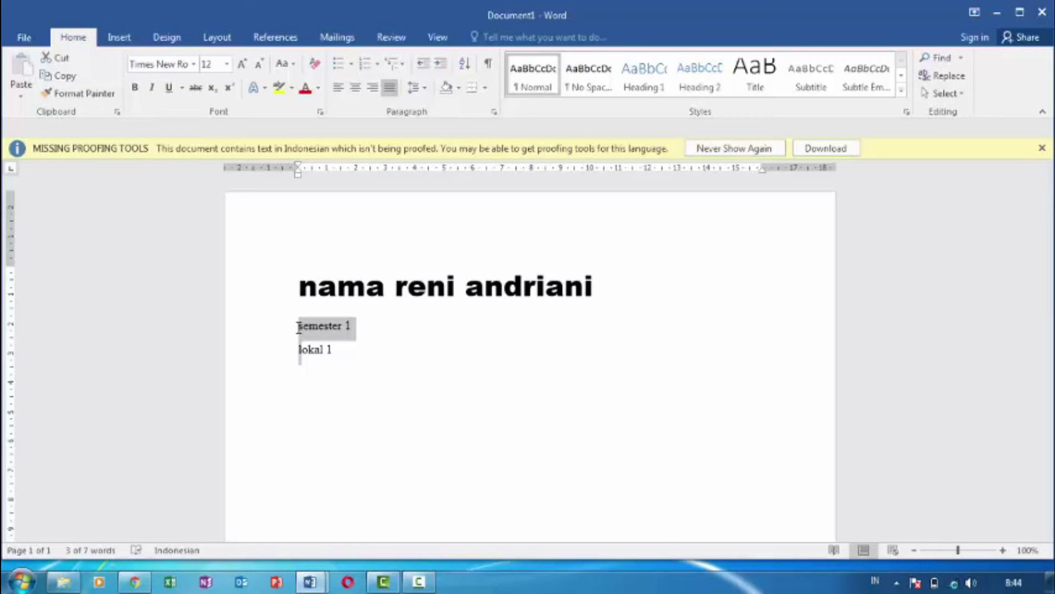
{"action": "left_click", "coordinate": [134, 88]}
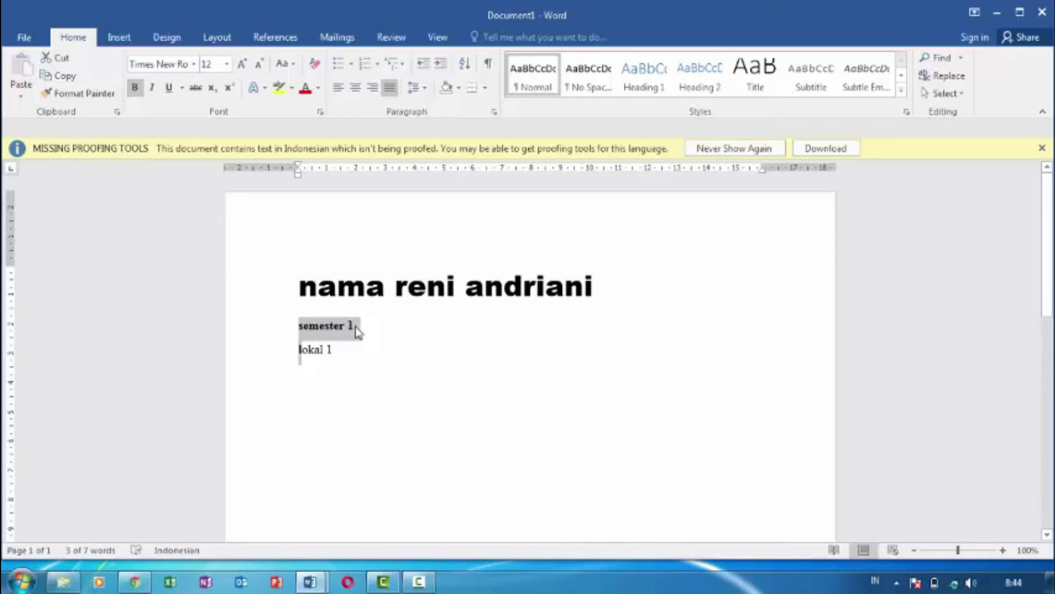
{"action": "left_click", "coordinate": [152, 89]}
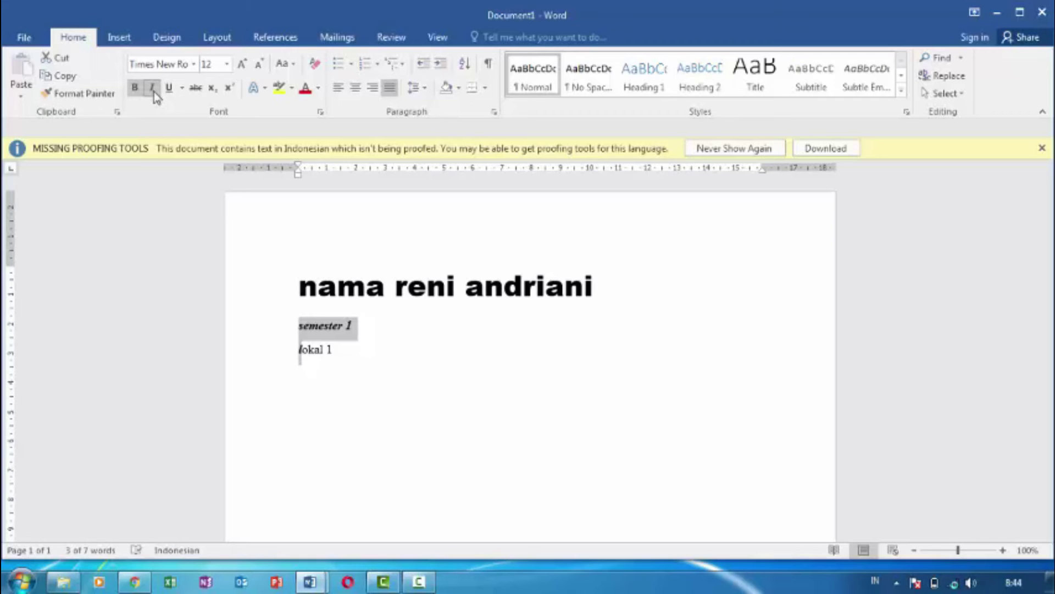
{"action": "left_click", "coordinate": [170, 89]}
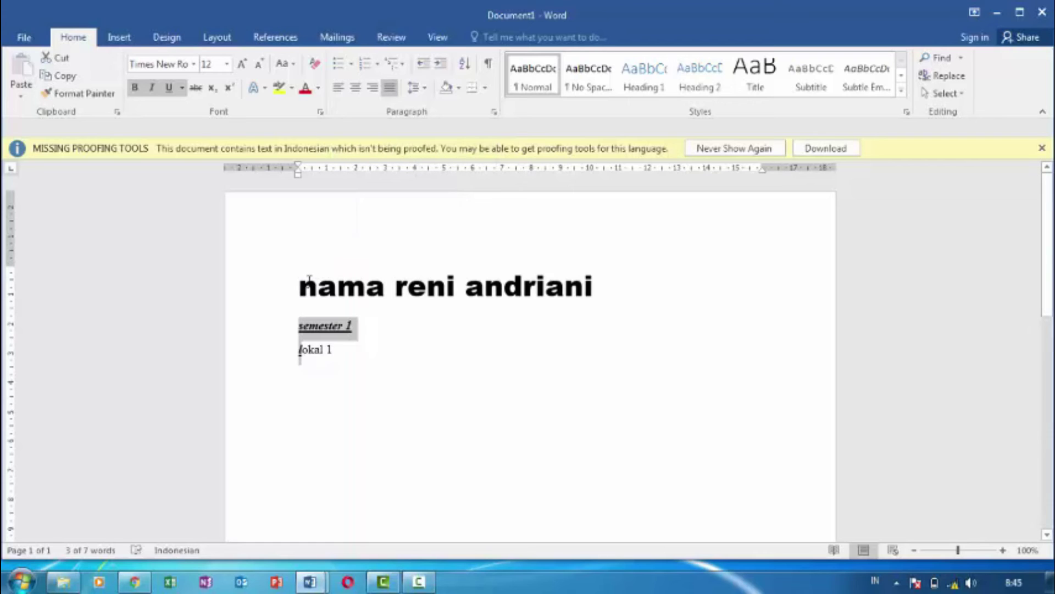
Select the name line, try left, centre and right alignment, then justify it
{"action": "left_click_drag", "start_coordinate": [309, 279], "coordinate": [299, 283]}
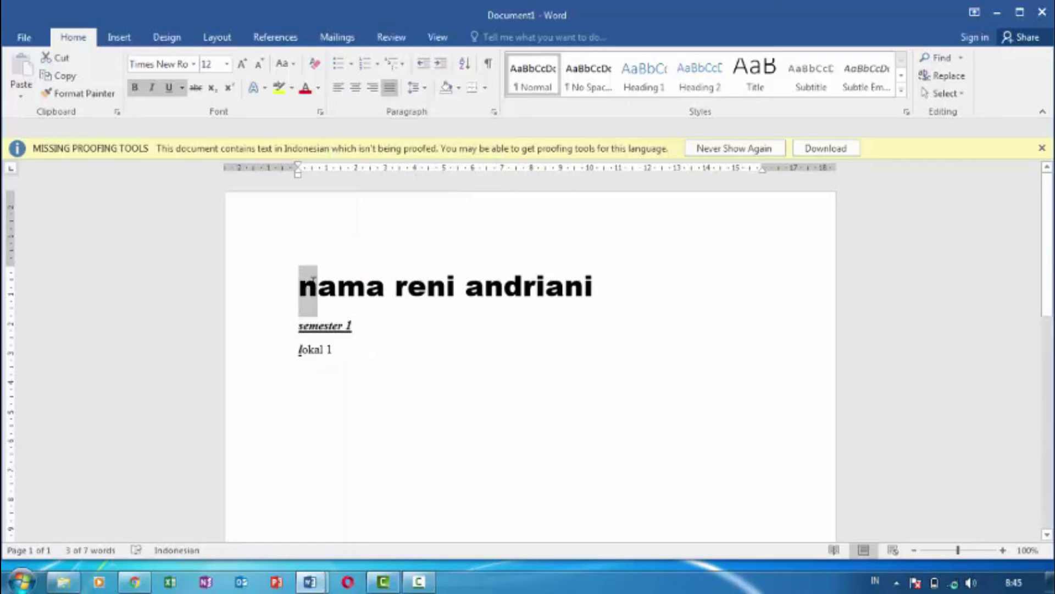
{"action": "left_click", "coordinate": [386, 335]}
{"action": "left_click_drag", "start_coordinate": [300, 280], "coordinate": [638, 258]}
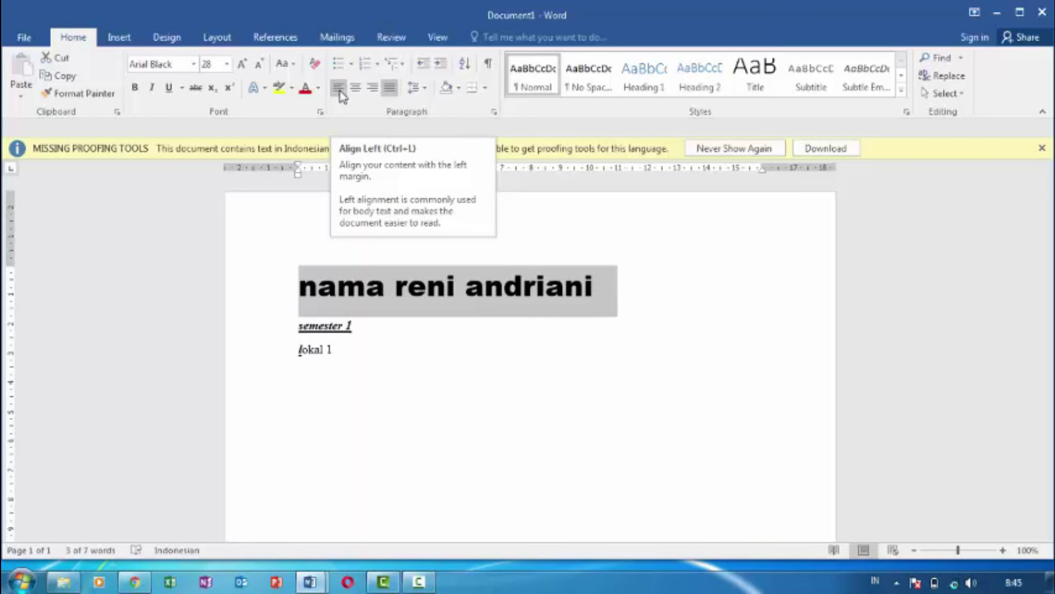
{"action": "left_click", "coordinate": [343, 97]}
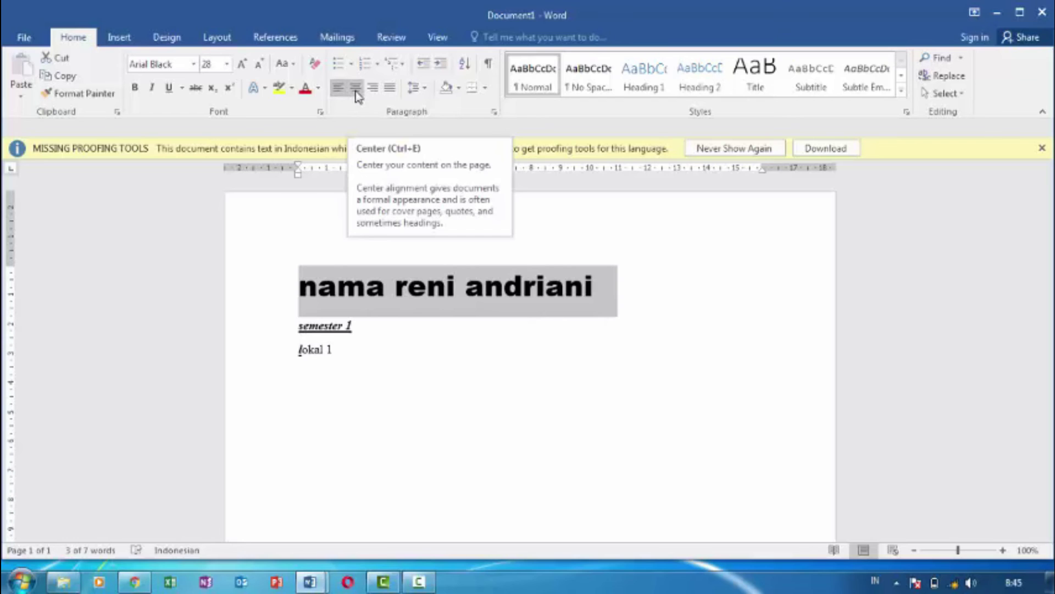
{"action": "left_click", "coordinate": [357, 97]}
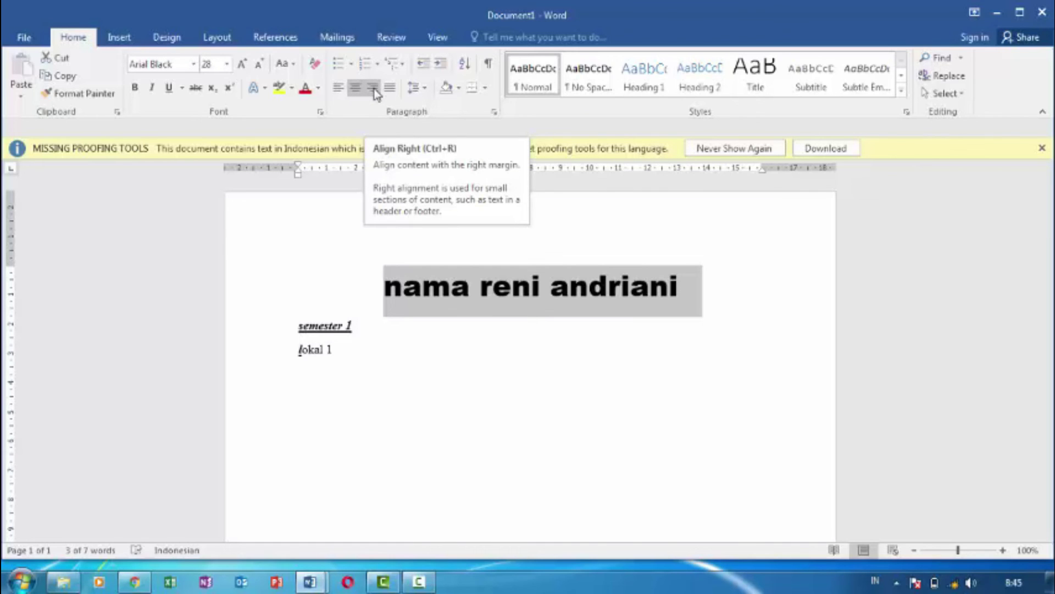
{"action": "left_click", "coordinate": [374, 88]}
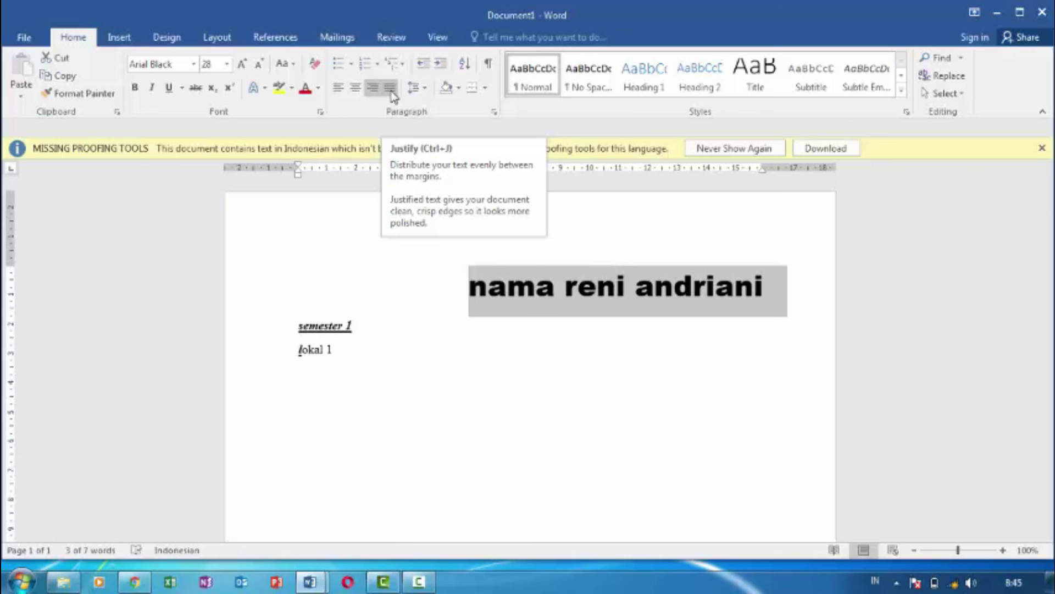
{"action": "left_click", "coordinate": [389, 88]}
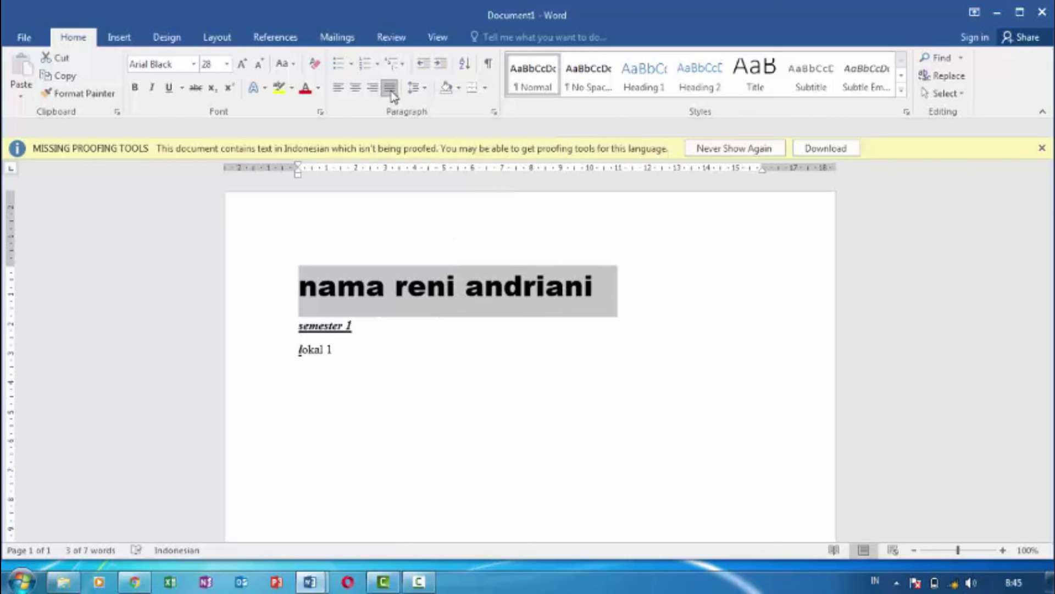